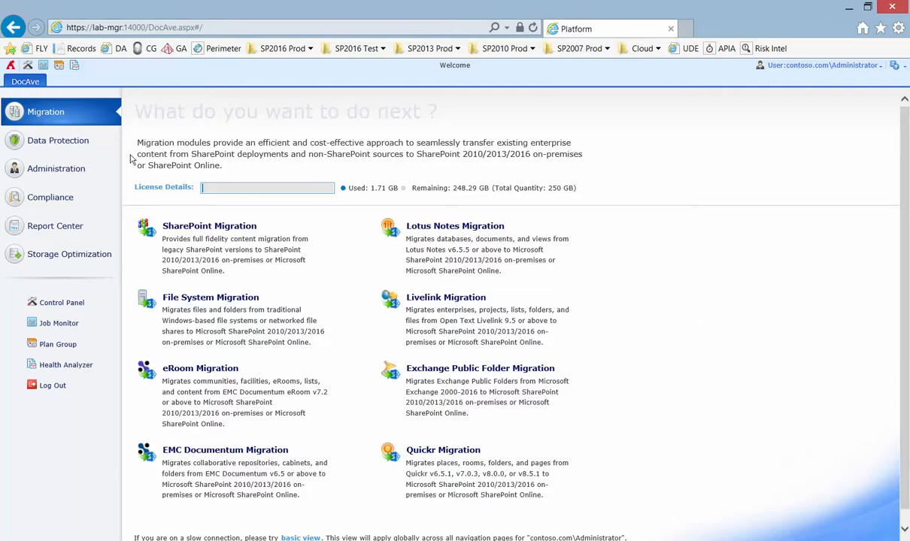
- Open the logical device list in the Control Panel's storage configuration
left_click(26, 66)
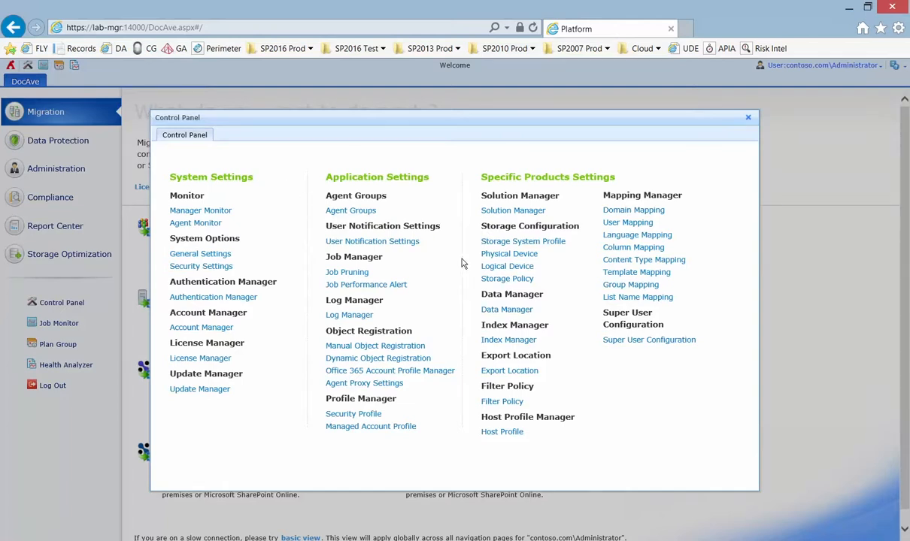
left_click(527, 273)
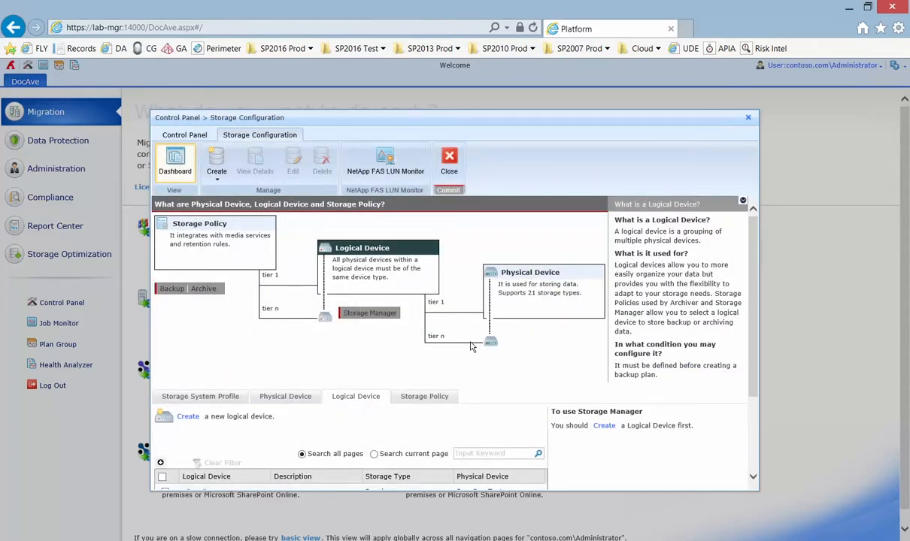
scroll(471, 346, "down", 1)
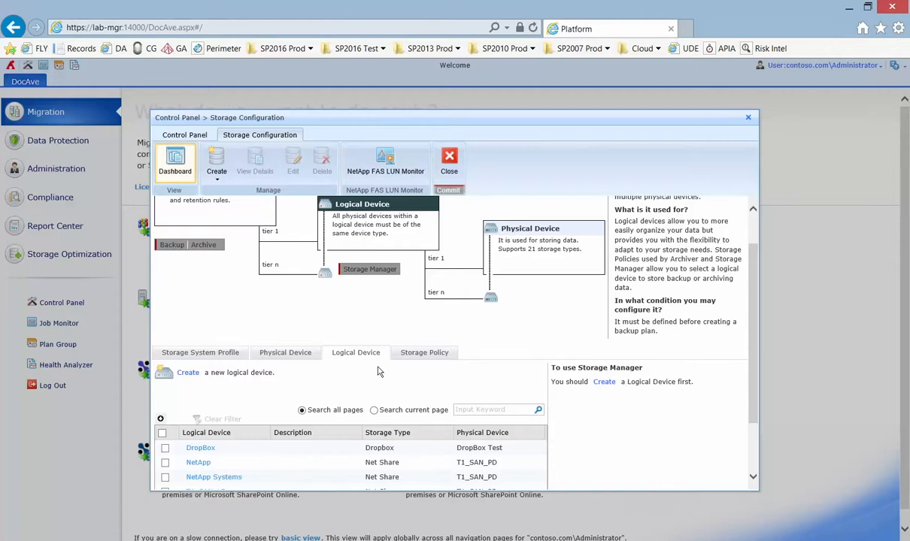
scroll(372, 372, "down", 1)
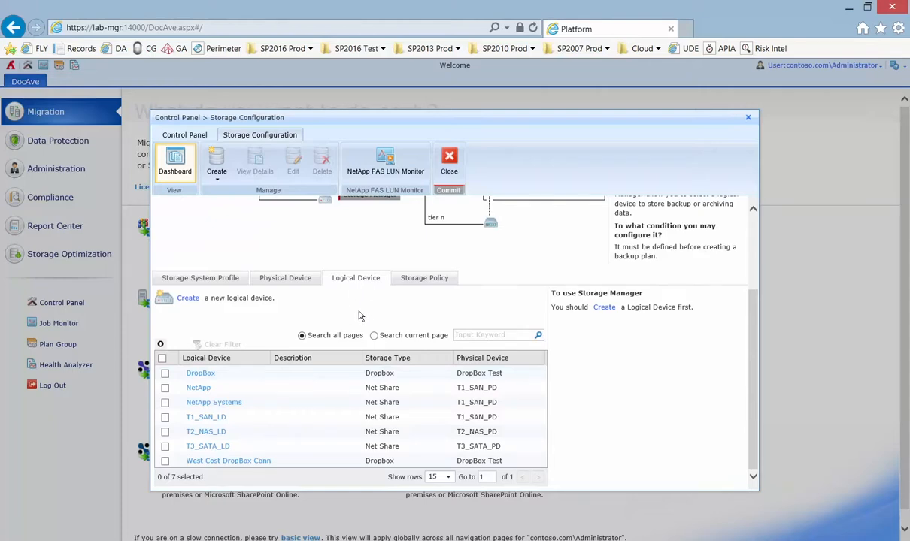
- Review the existing physical devices and return to the logical device list
left_click(284, 276)
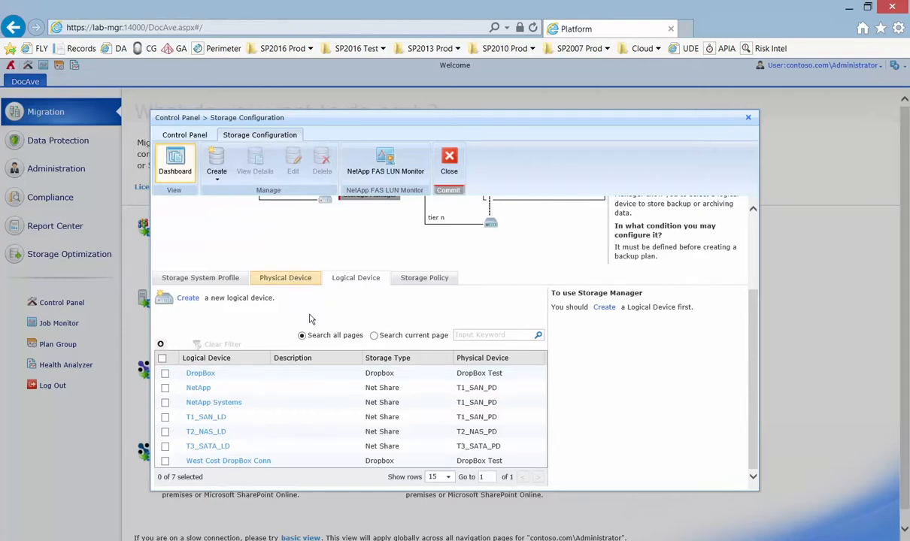
scroll(297, 314, "down", 3)
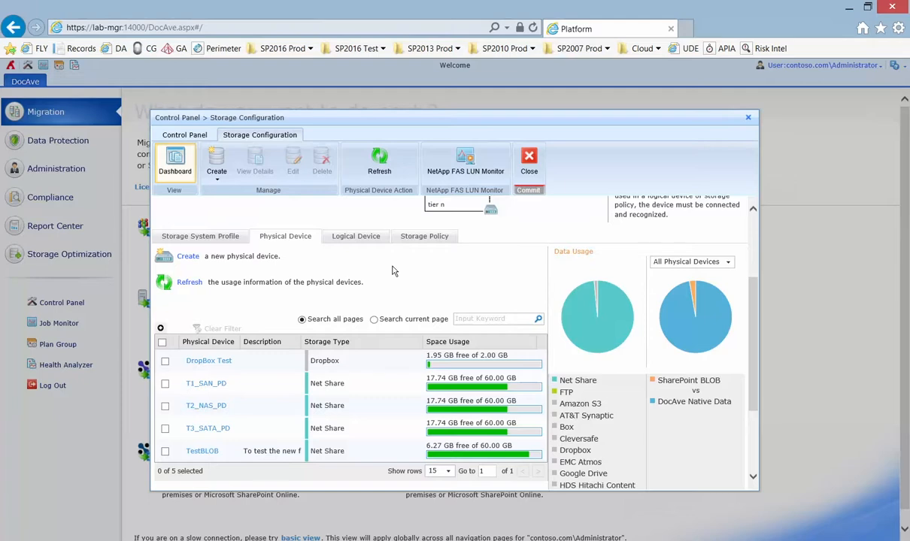
left_click(362, 240)
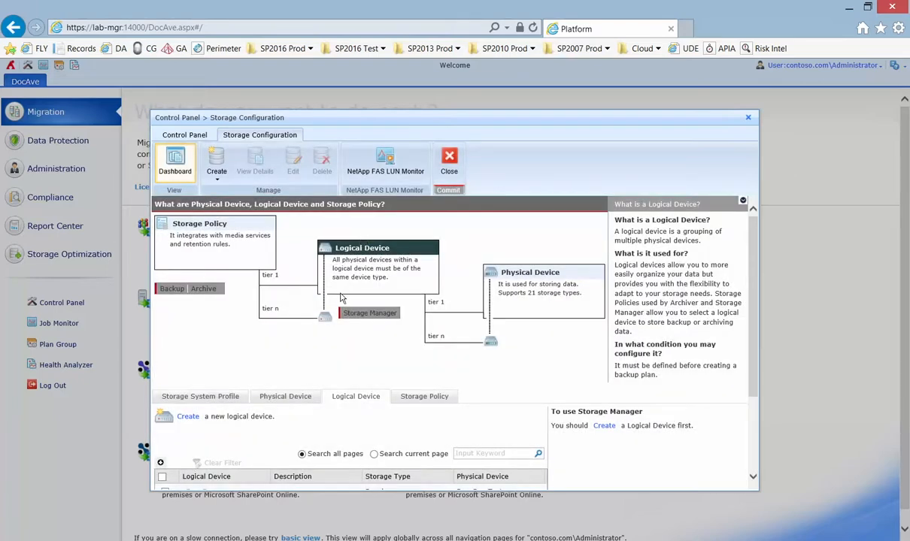
- Start creating a new logical device and name it Backup Storage
scroll(312, 308, "down", 2)
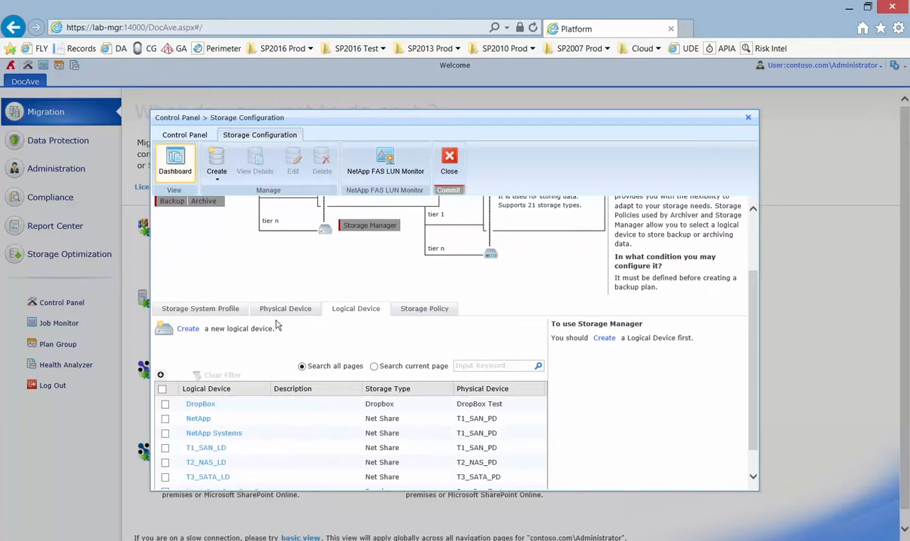
left_click(188, 329)
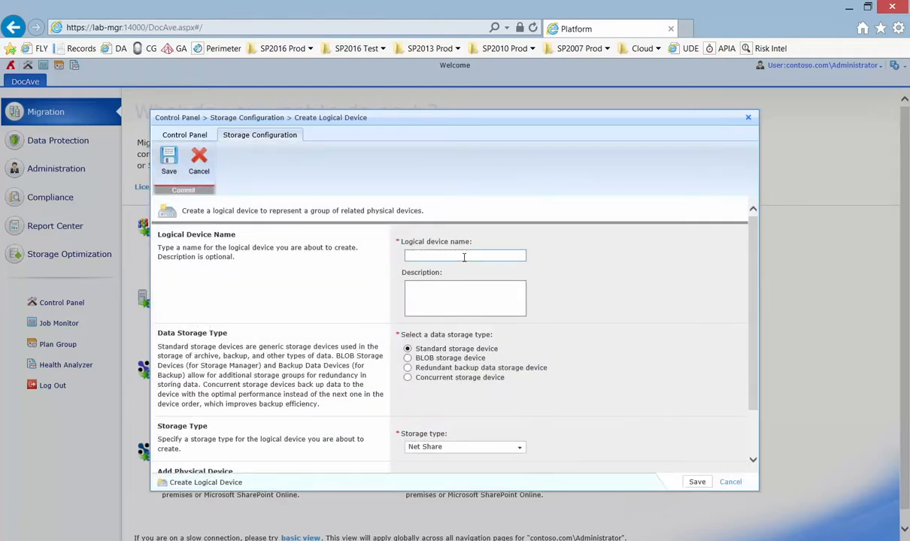
left_click(465, 257)
type("Ba")
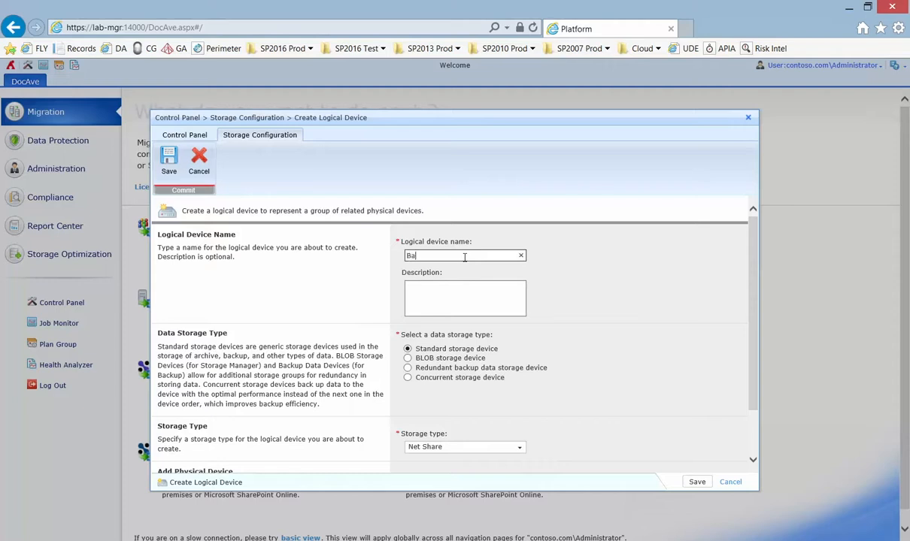
type("ckup Storage")
- Try the redundant backup and concurrent data storage types, and return the selection to Standard storage device
scroll(580, 314, "down", 1)
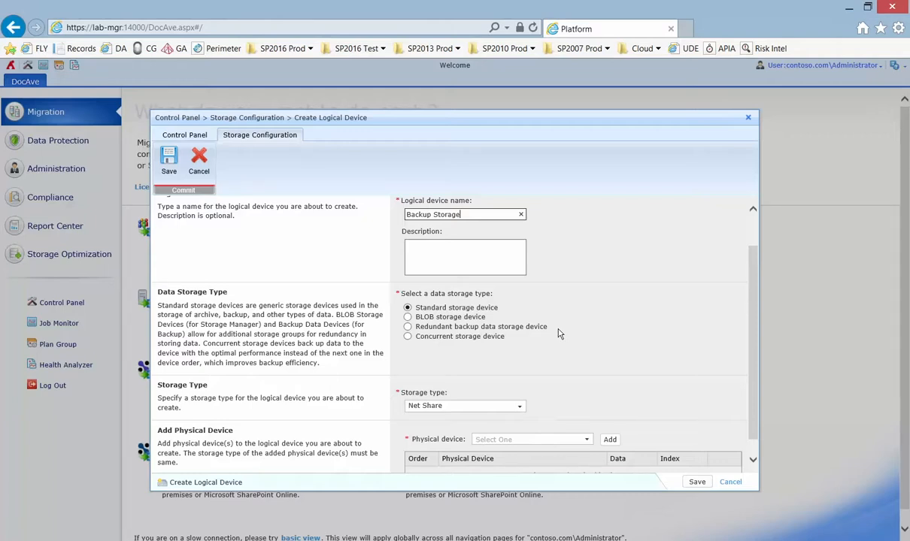
scroll(538, 359, "down", 1)
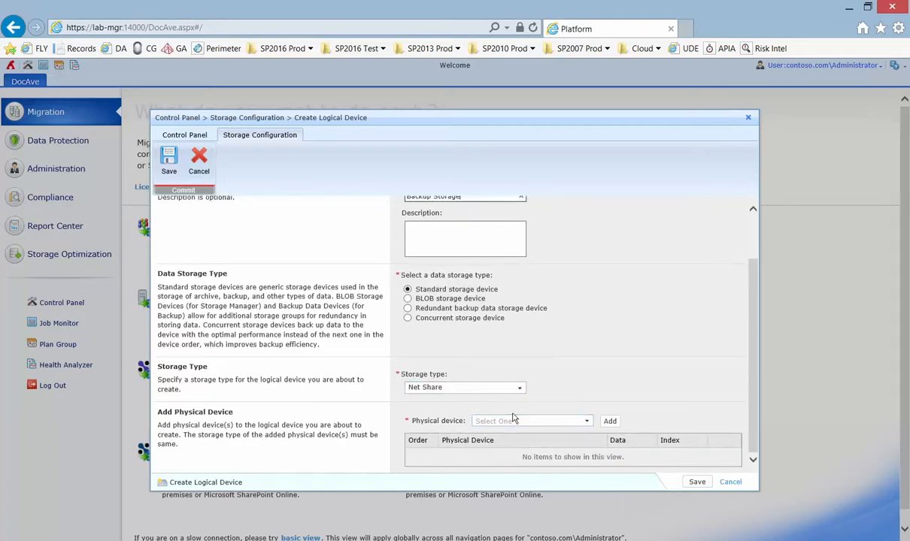
left_click(474, 304)
left_click(451, 308)
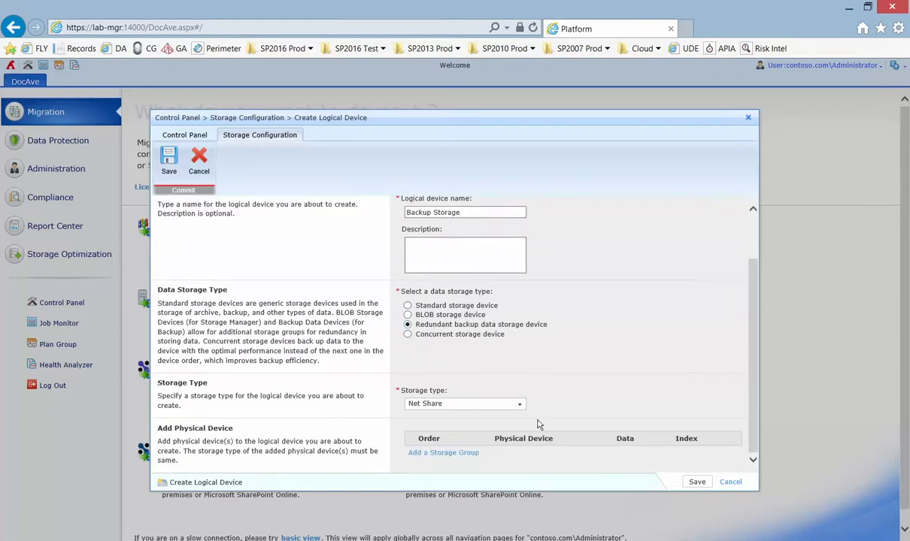
left_click(458, 455)
left_click(469, 337)
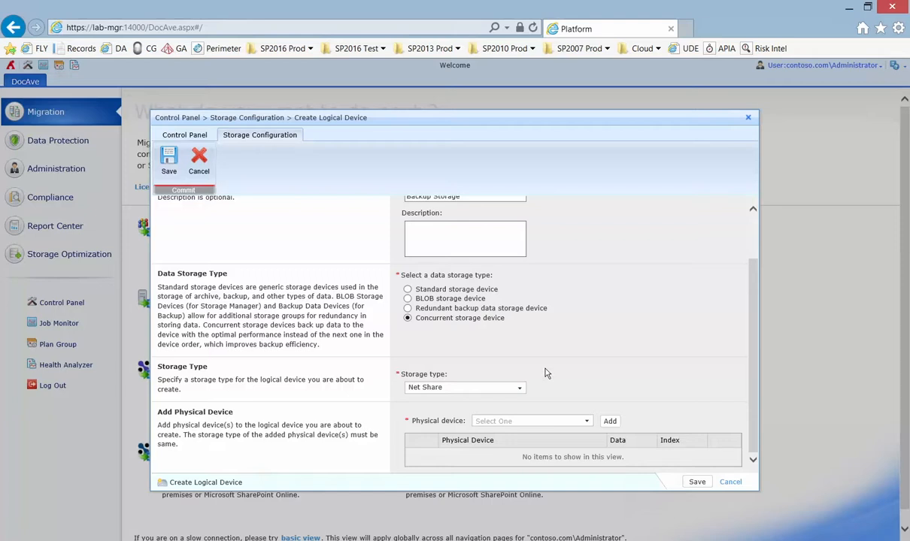
left_click(487, 290)
- Look through the available storage types for the logical device and keep Net Share
left_click(522, 390)
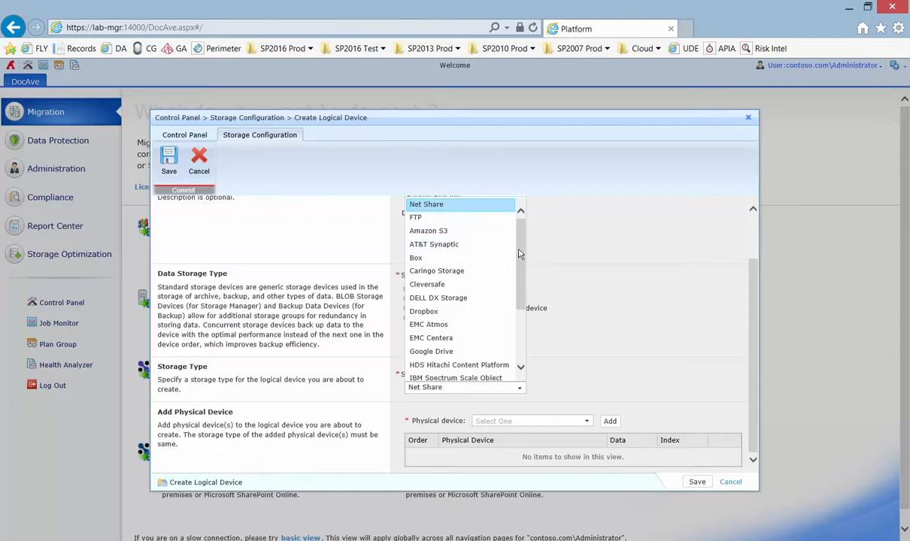
left_click_drag(518, 253, 519, 284)
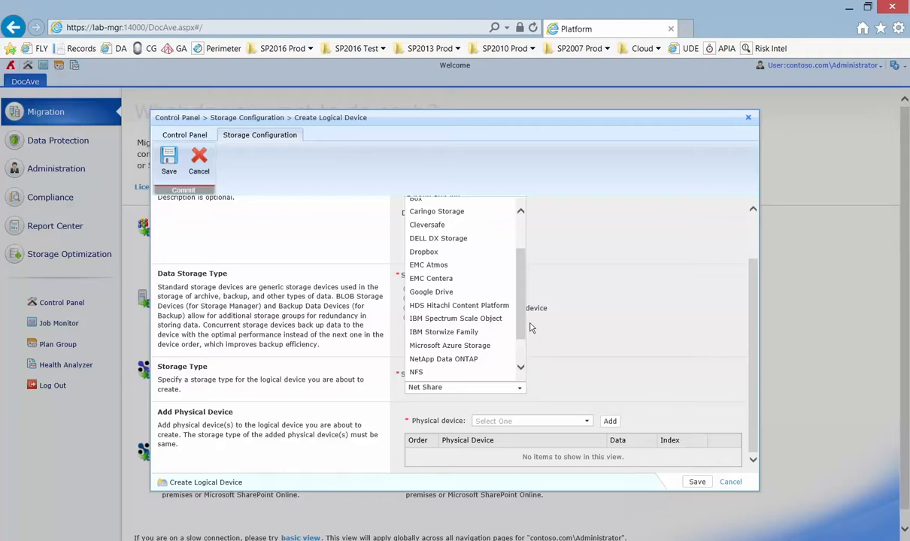
scroll(519, 282, "up", 5)
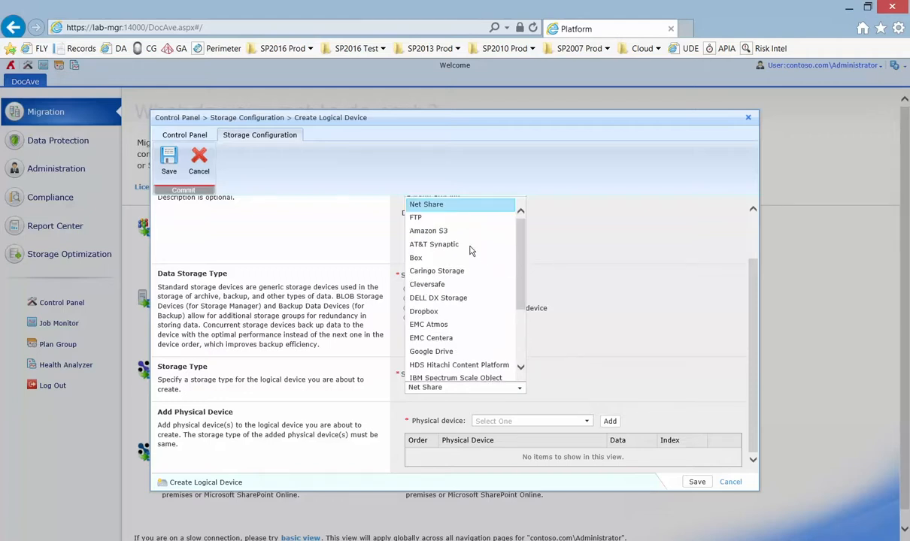
left_click(433, 203)
- Add the physical devices T1_SAN_PD and T2_NAS_PD to the logical device
left_click(587, 421)
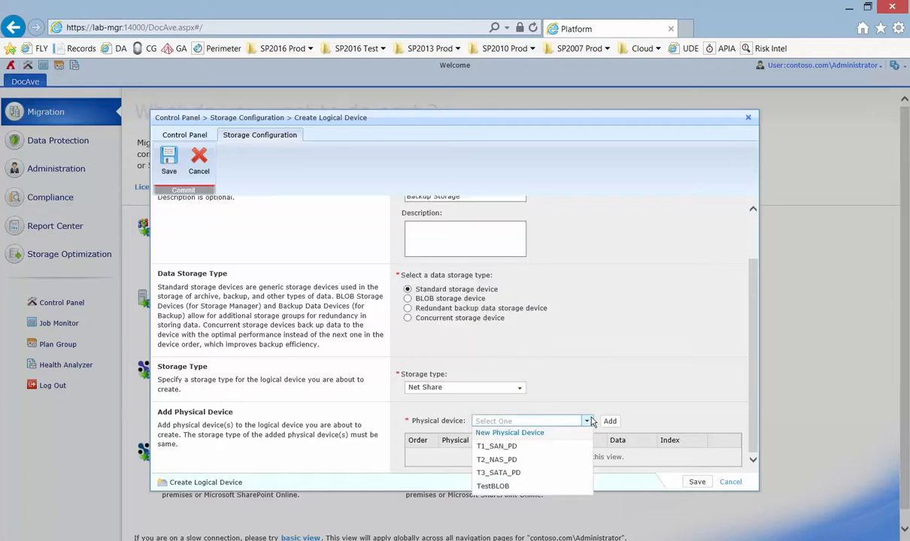
left_click(538, 424)
left_click(586, 421)
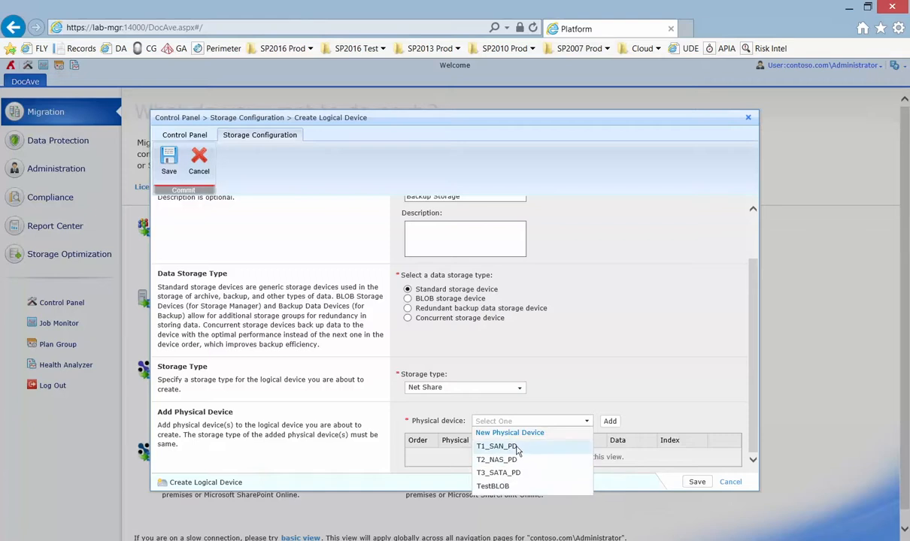
left_click(514, 447)
left_click(609, 421)
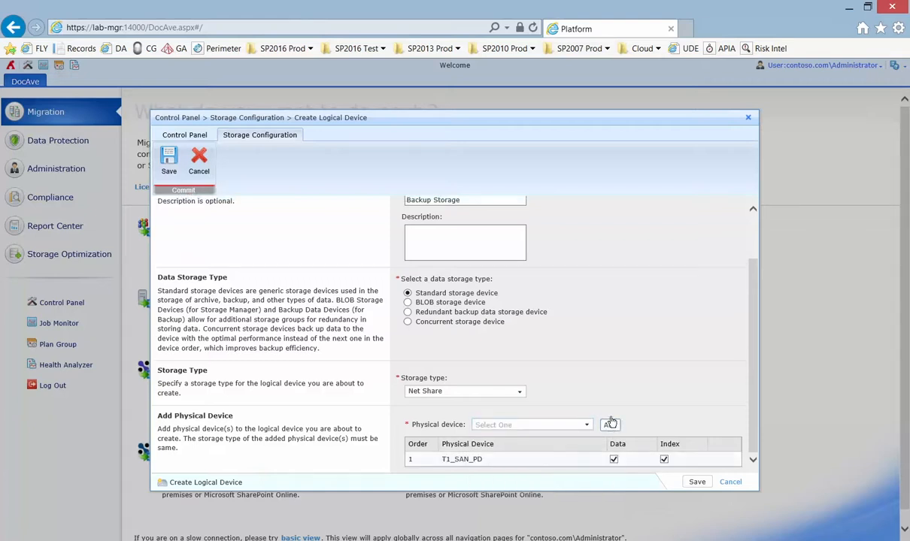
left_click(586, 425)
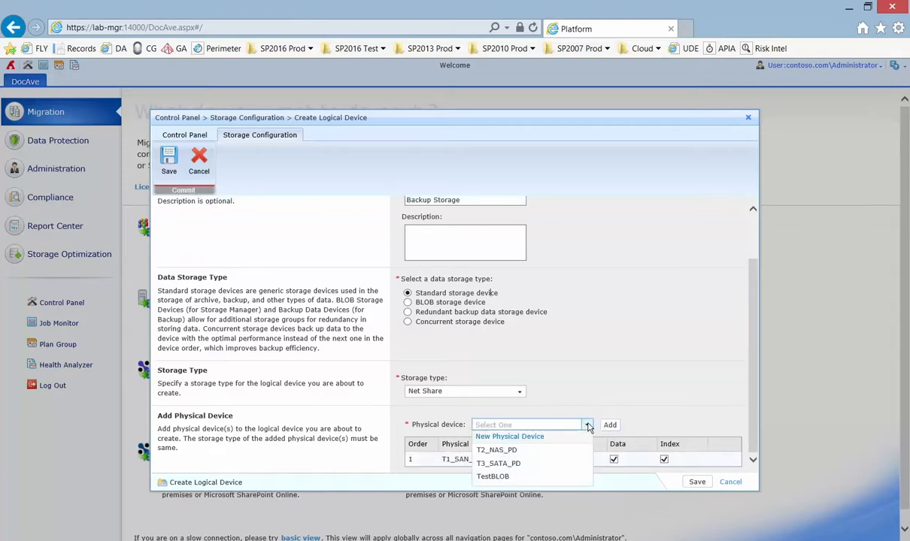
left_click(526, 451)
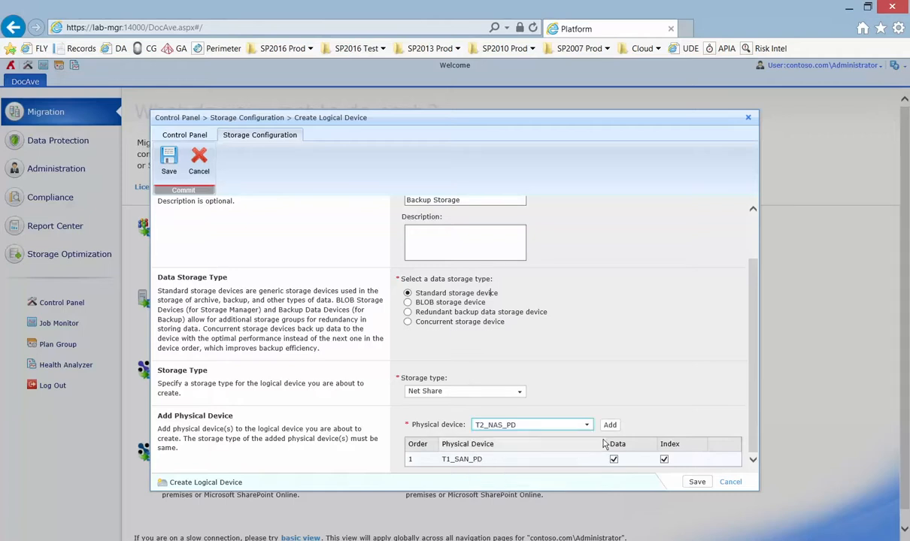
left_click(610, 425)
scroll(534, 435, "down", 1)
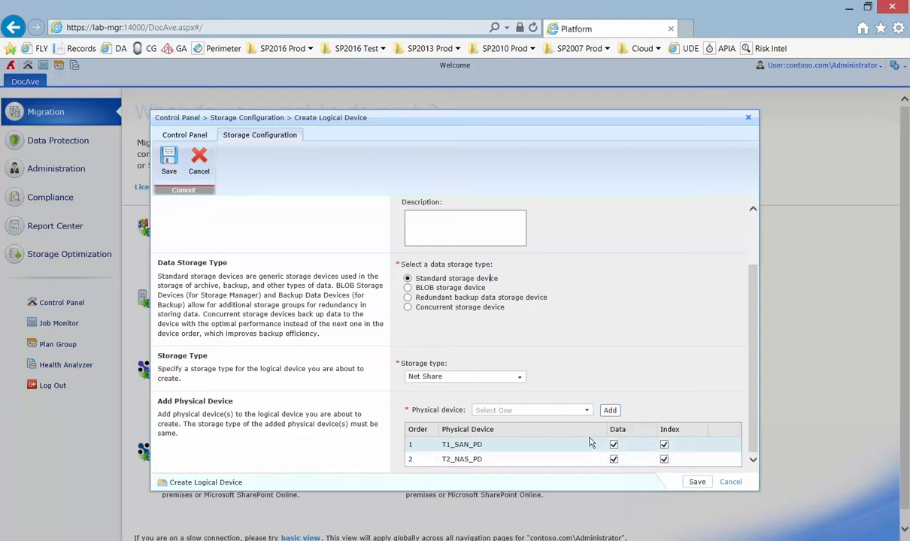
- Try Microsoft Azure Storage as the storage type, and set it back to Net Share
mouse_move(538, 448)
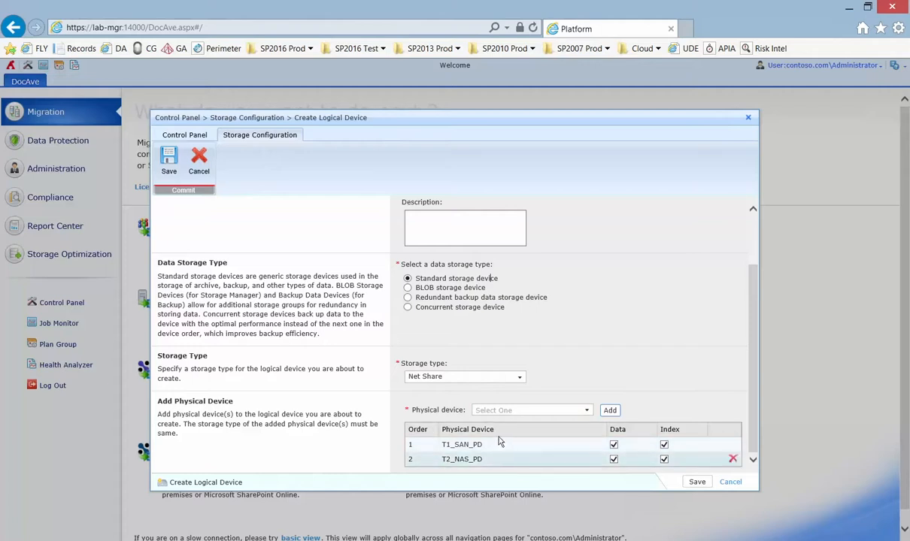
left_click(518, 376)
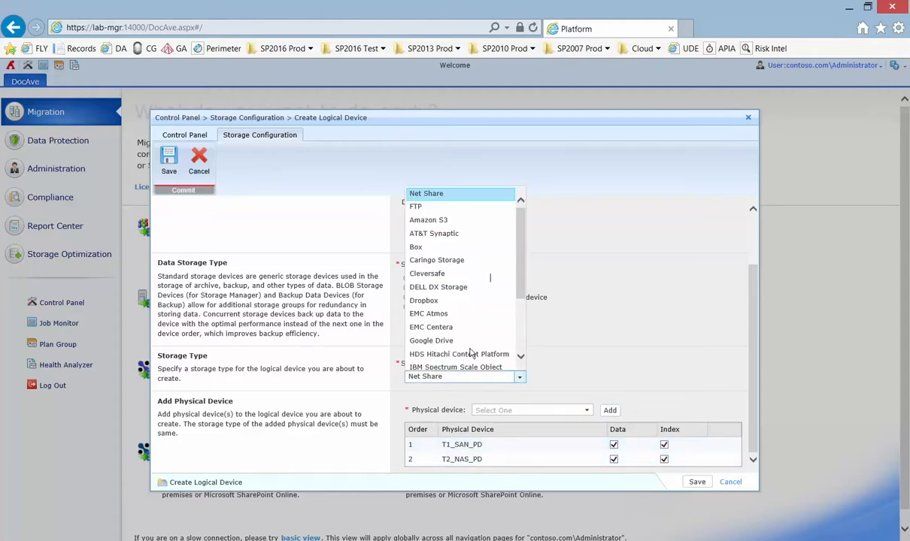
scroll(519, 292, "down", 3)
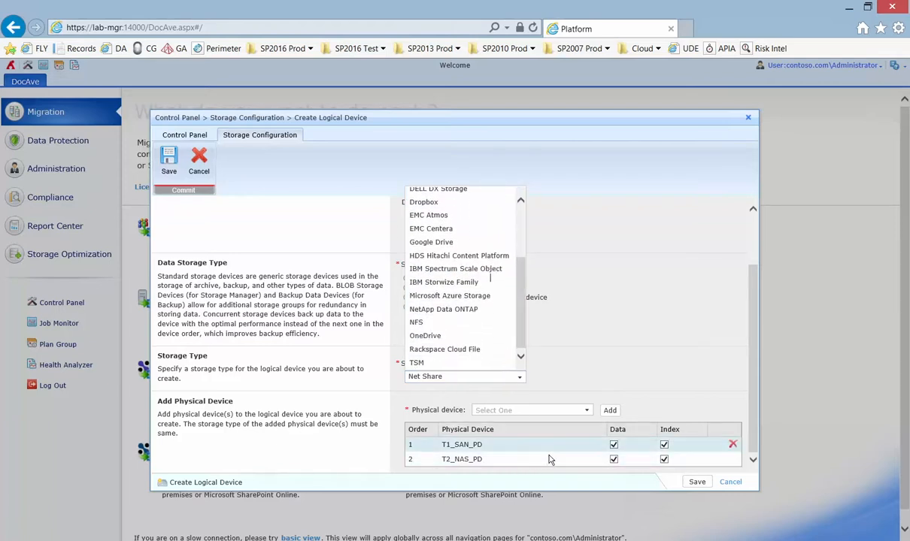
left_click(453, 298)
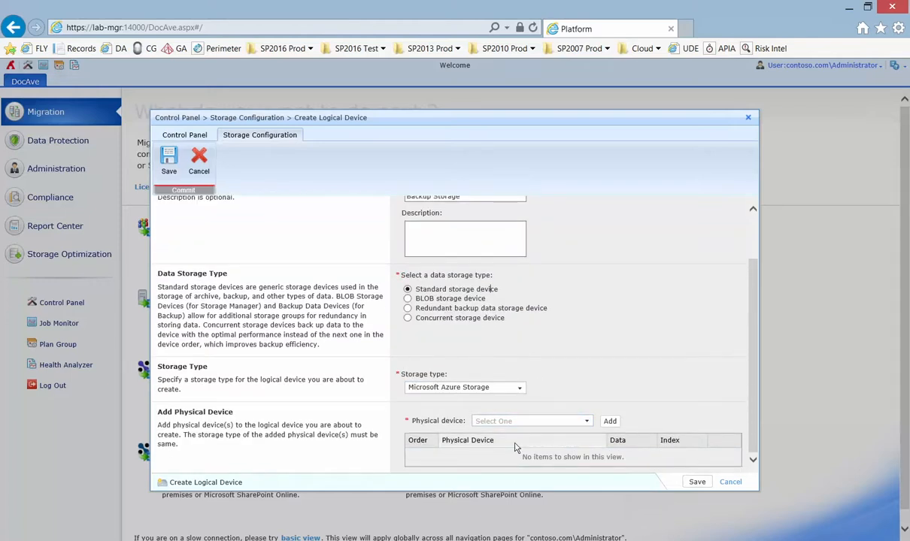
left_click(519, 388)
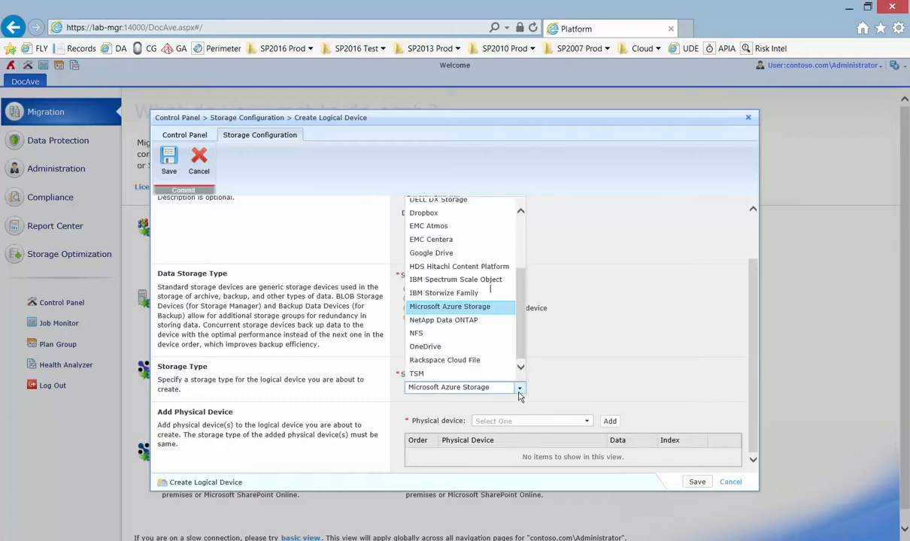
scroll(481, 316, "up", 3)
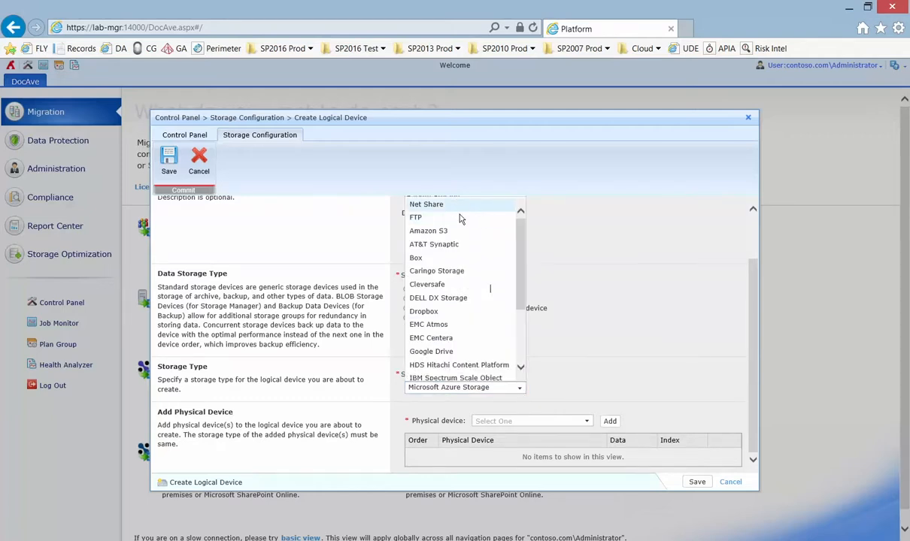
left_click(451, 206)
- Fill the emptied physical device table with T1_SAN_PD first and T2_NAS_PD second
left_click(546, 421)
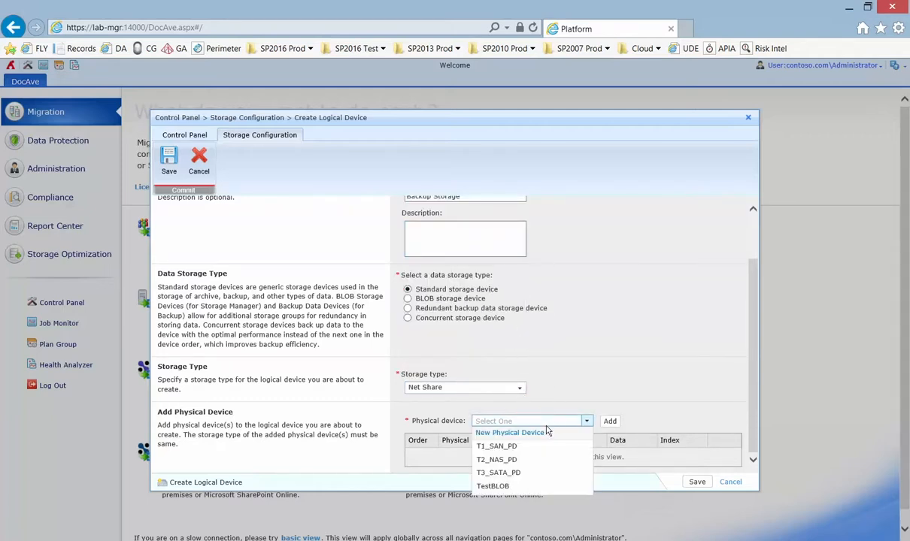
left_click(519, 446)
left_click(610, 421)
left_click(586, 426)
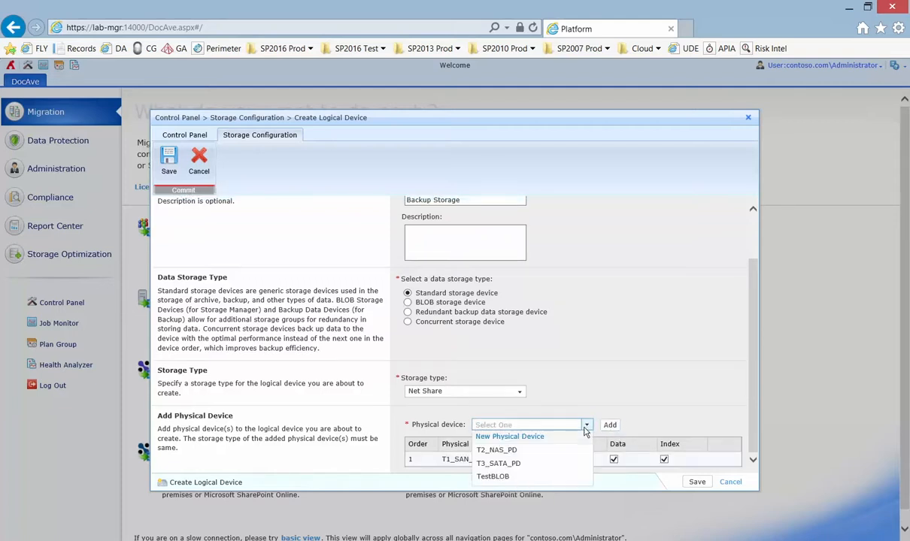
left_click(517, 450)
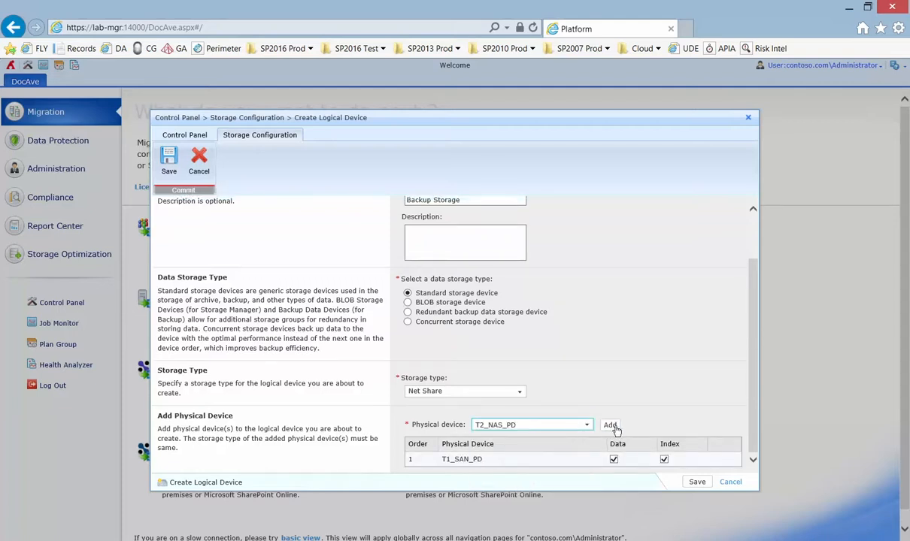
left_click(609, 425)
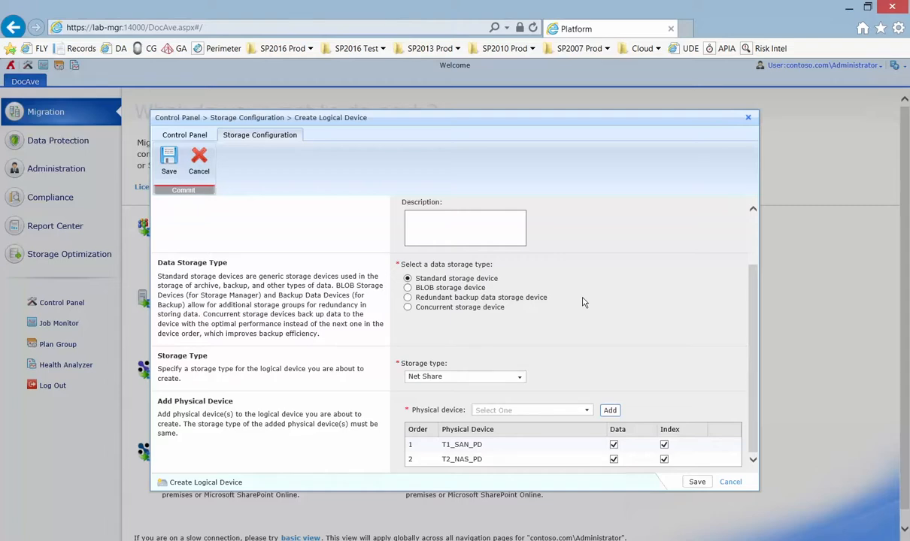
- Check the logical device settings, save the device, and locate Backup Storage in the logical device list
scroll(584, 301, "up", 3)
scroll(600, 297, "down", 3)
left_click(696, 482)
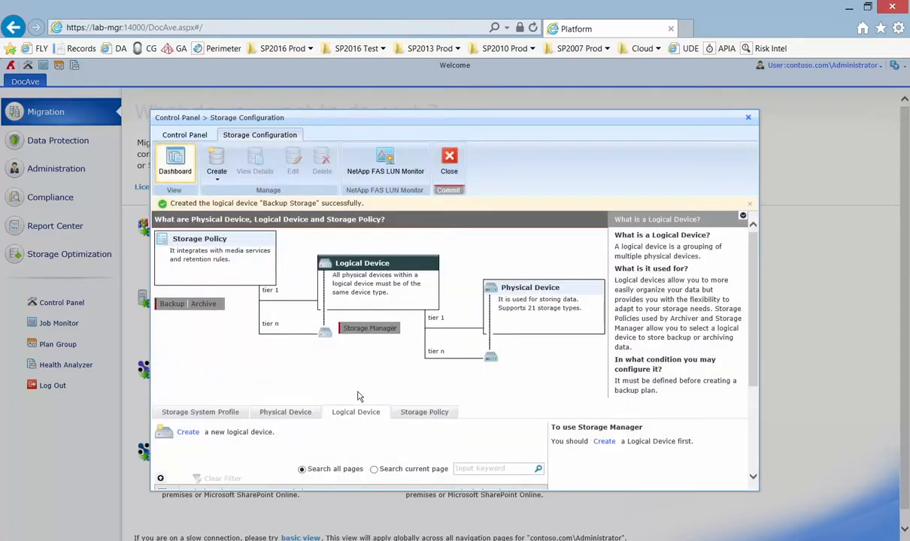
scroll(357, 396, "down", 3)
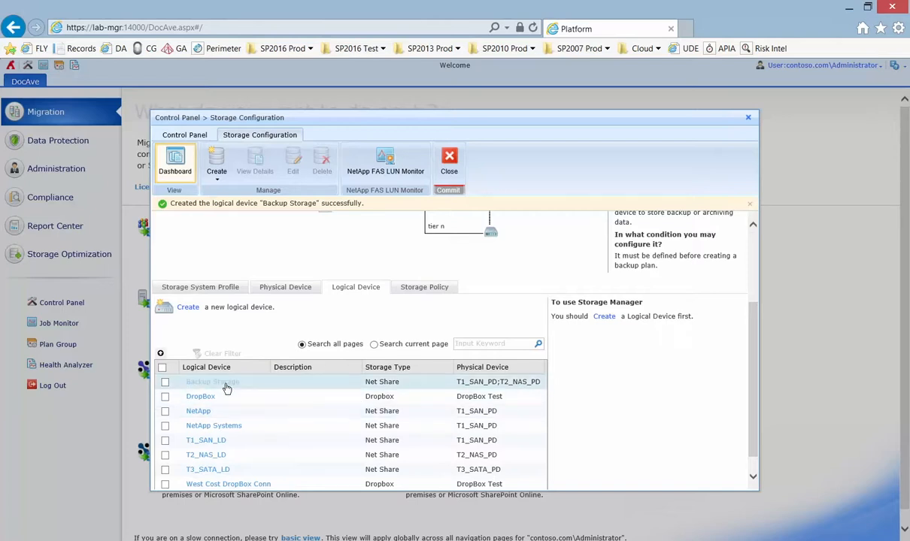